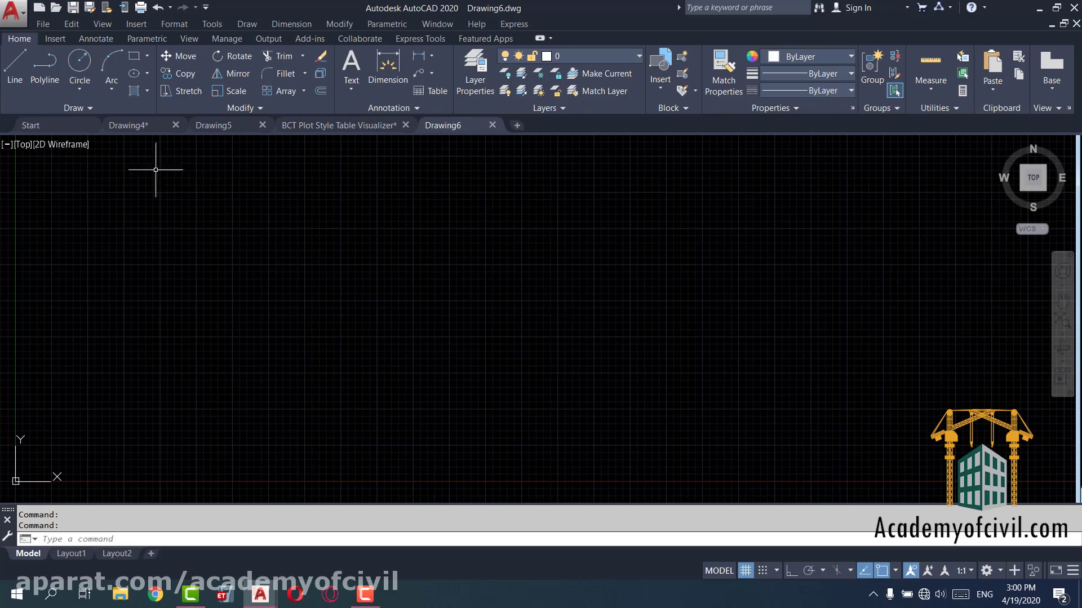
Open the Insert menu in the menu bar of the blank drawing
click(133, 23)
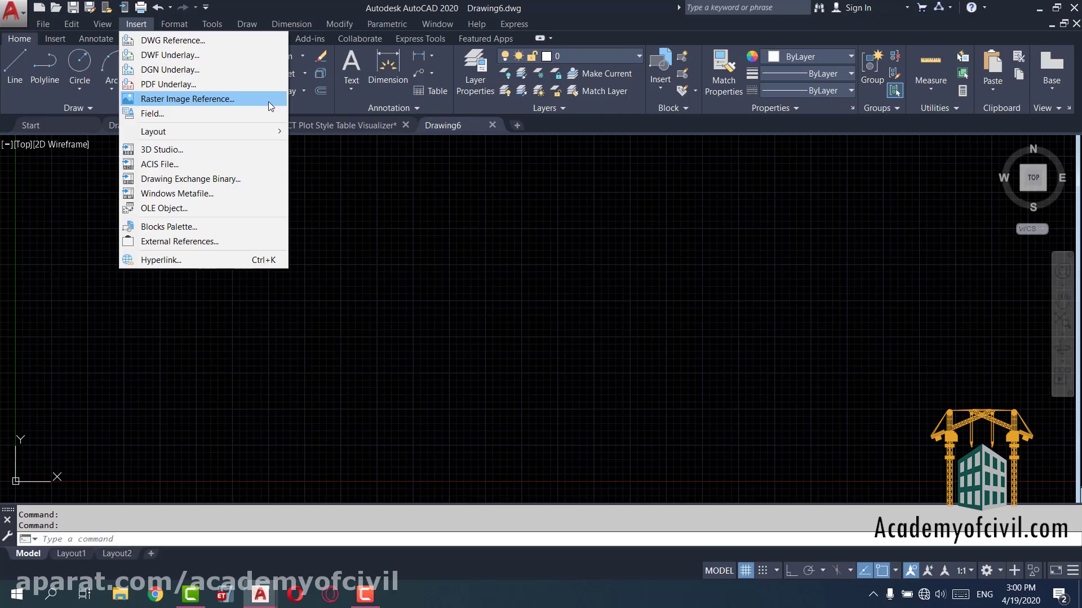
Choose Raster Image Reference and pick Arch2O-Lay-out-02.jpg as the image to attach
click(268, 102)
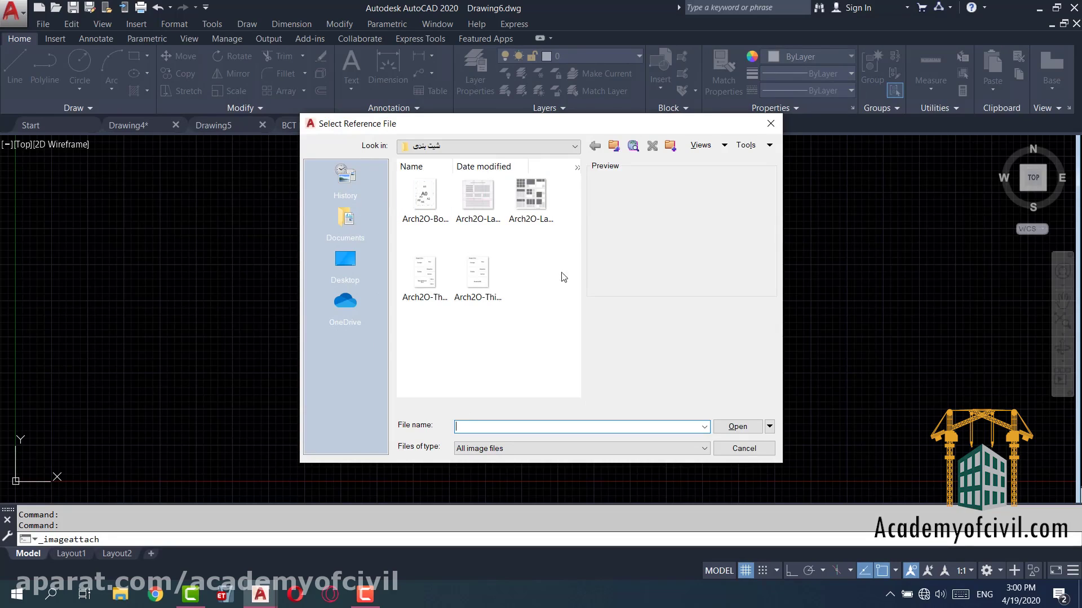
click(533, 207)
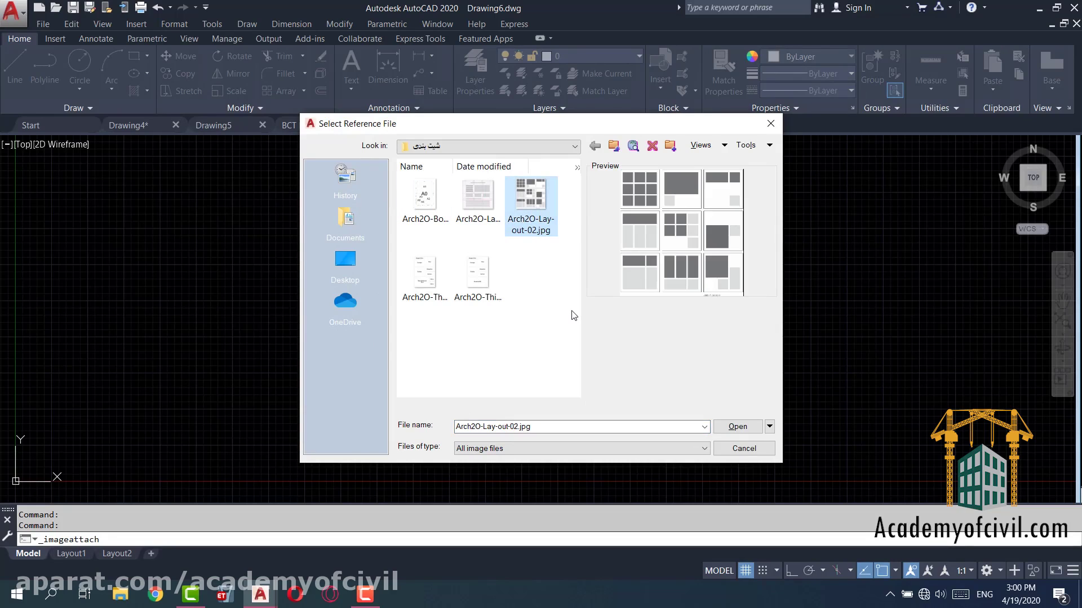
click(738, 427)
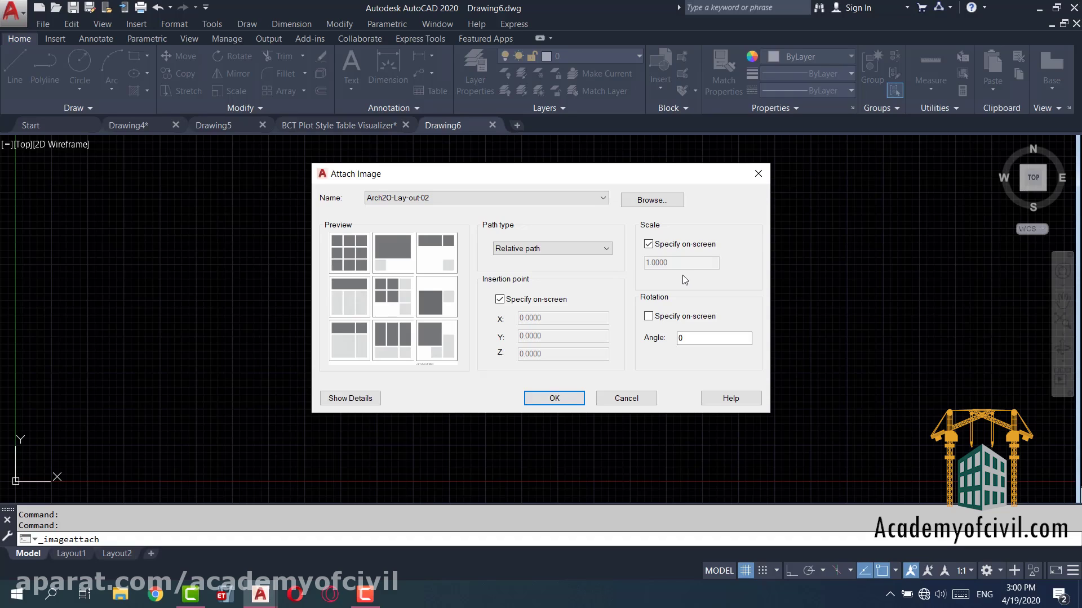
Attach the image at a fixed scale of 2 instead of an on-screen scale
click(648, 244)
double_click(671, 263)
text(2)
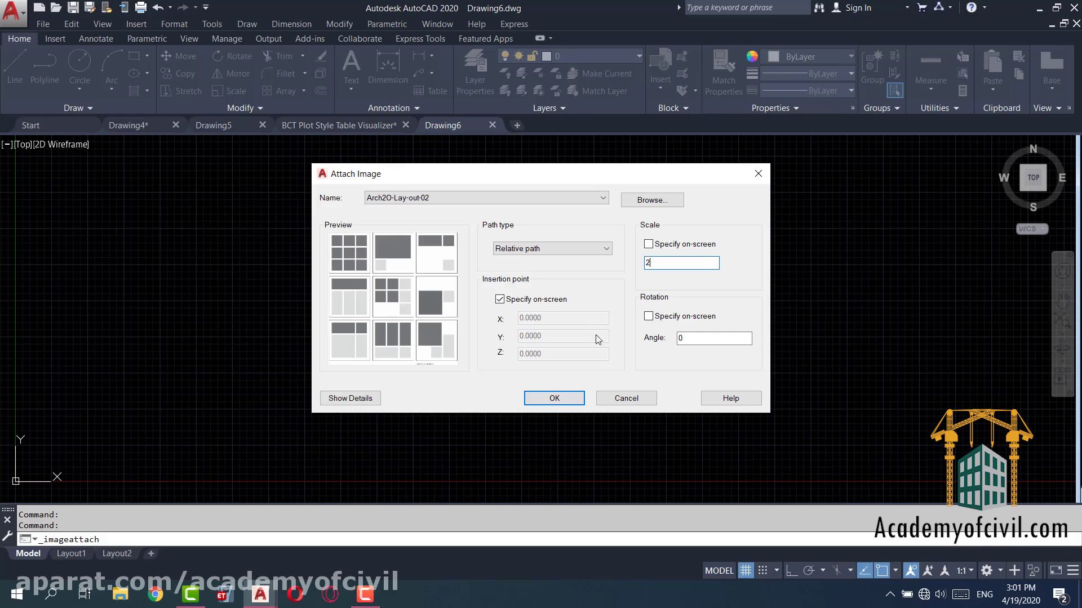
click(554, 398)
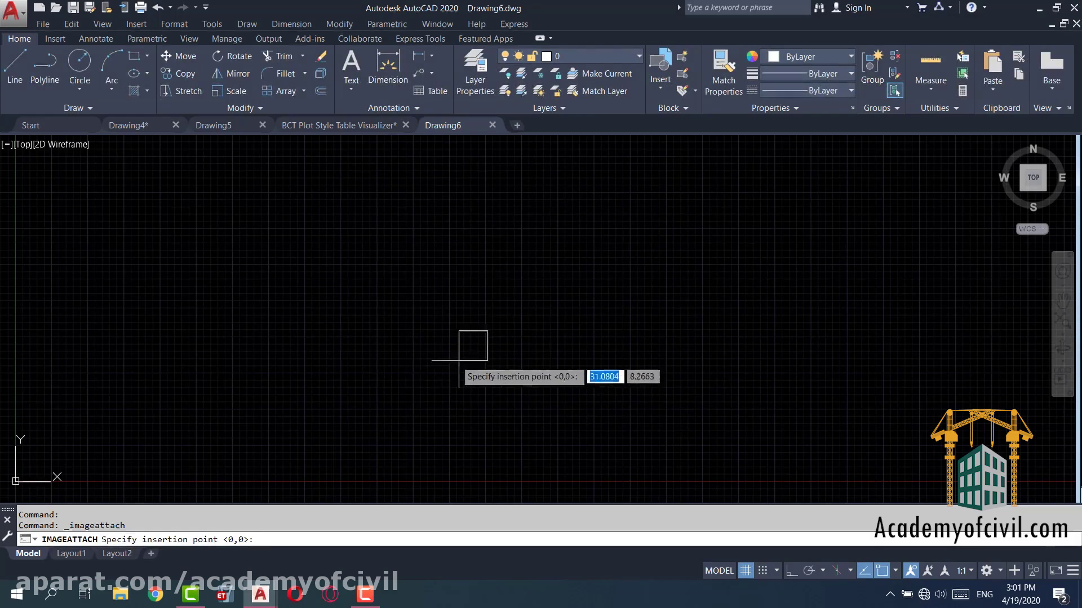
Place the layout image, then move it up and to the right
click(403, 375)
scroll(408, 367, up, 2)
scroll(403, 369, up, 6)
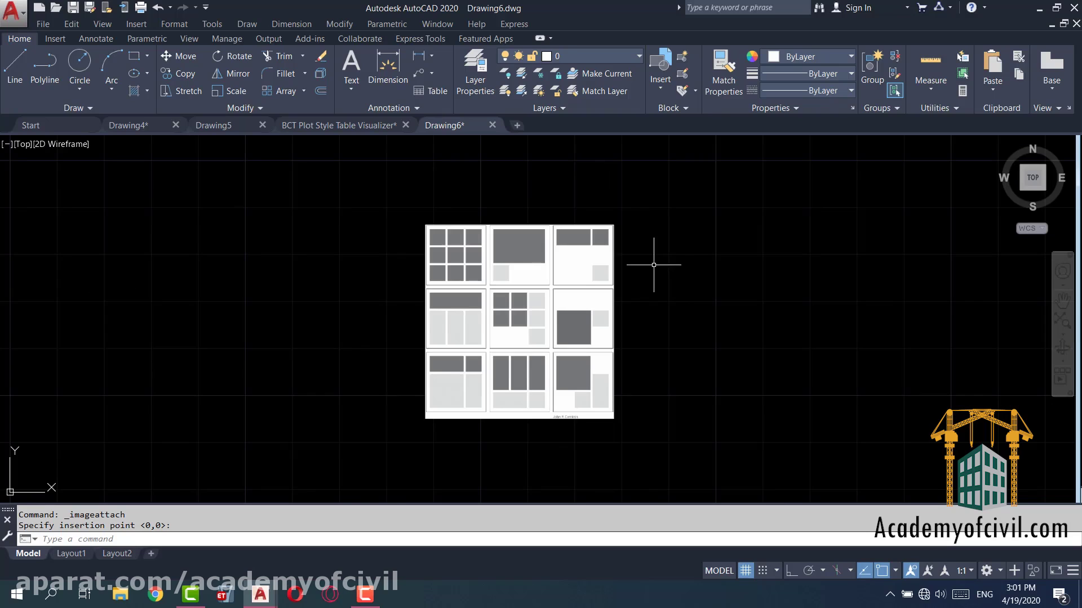
text(m)
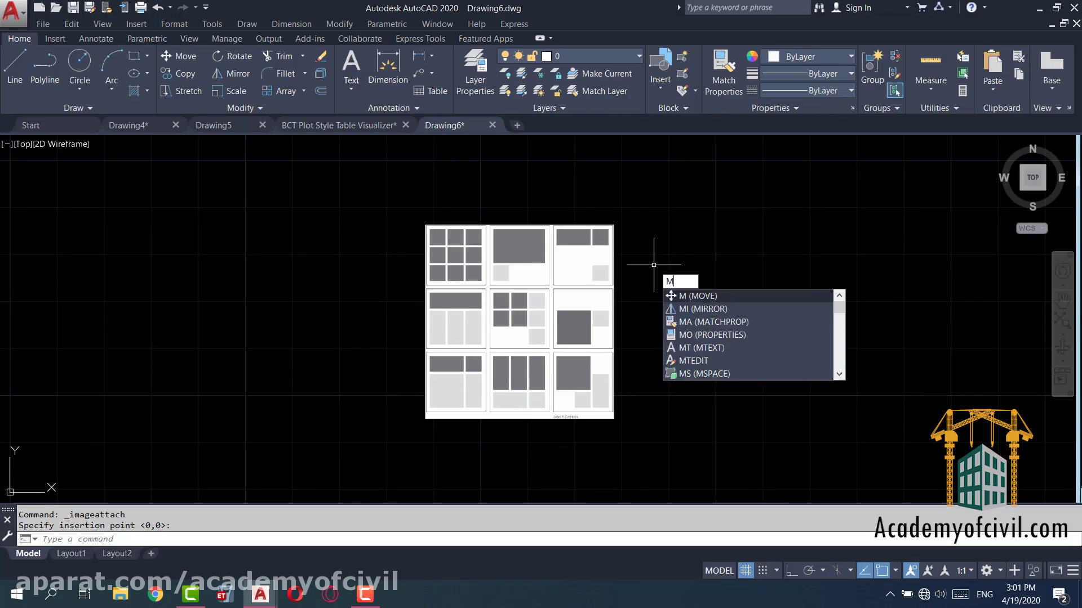
key(Return)
click(642, 198)
click(566, 311)
key(Return)
click(555, 293)
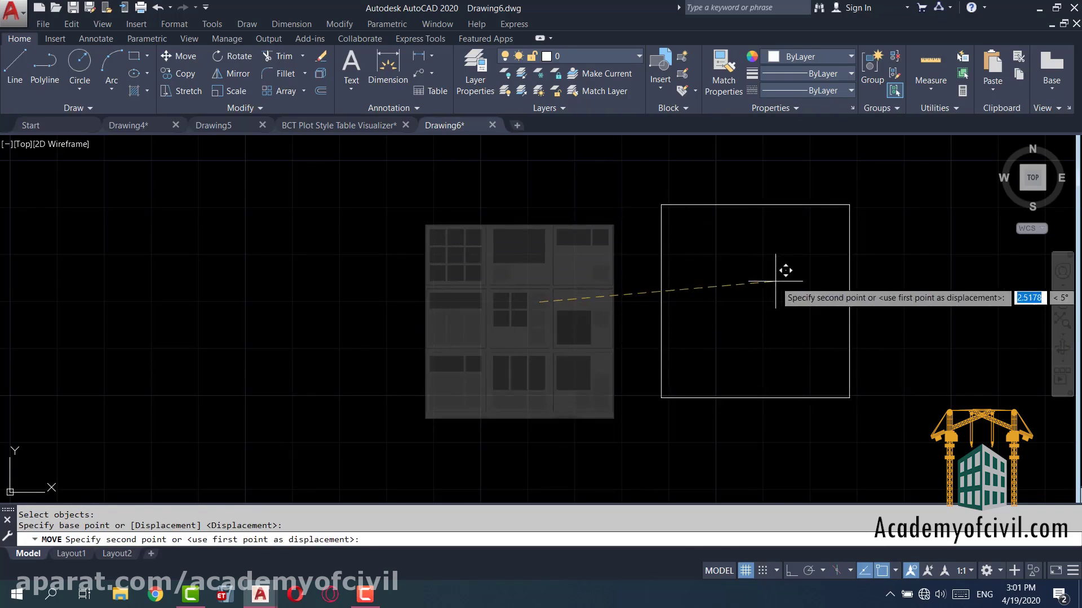
click(783, 272)
Copy the layout image to a new position on its left
text(ct o)
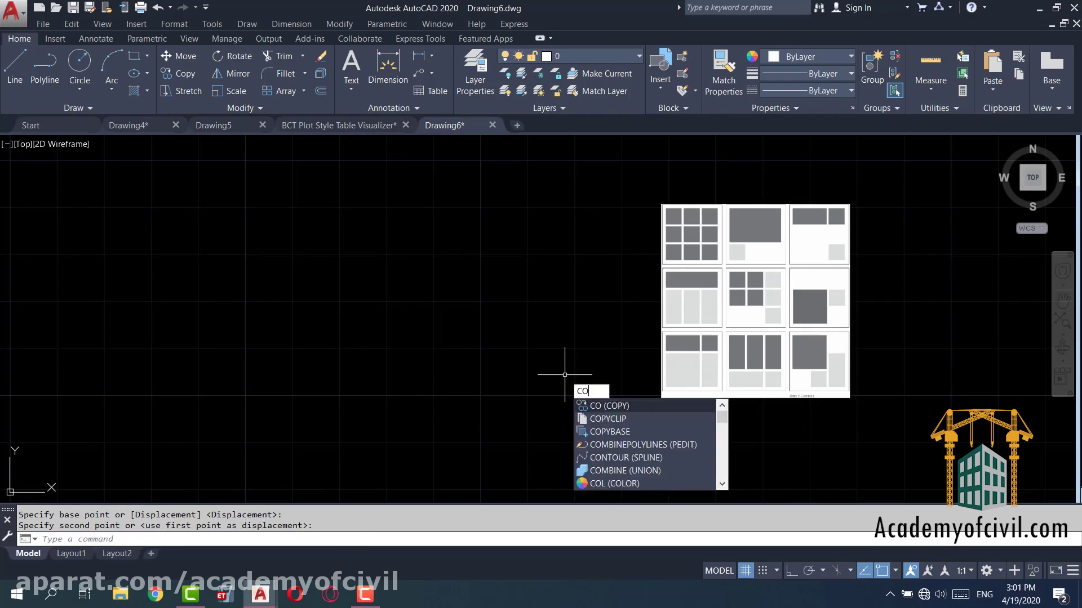
key(Return)
click(643, 192)
click(852, 400)
key(Return)
click(735, 289)
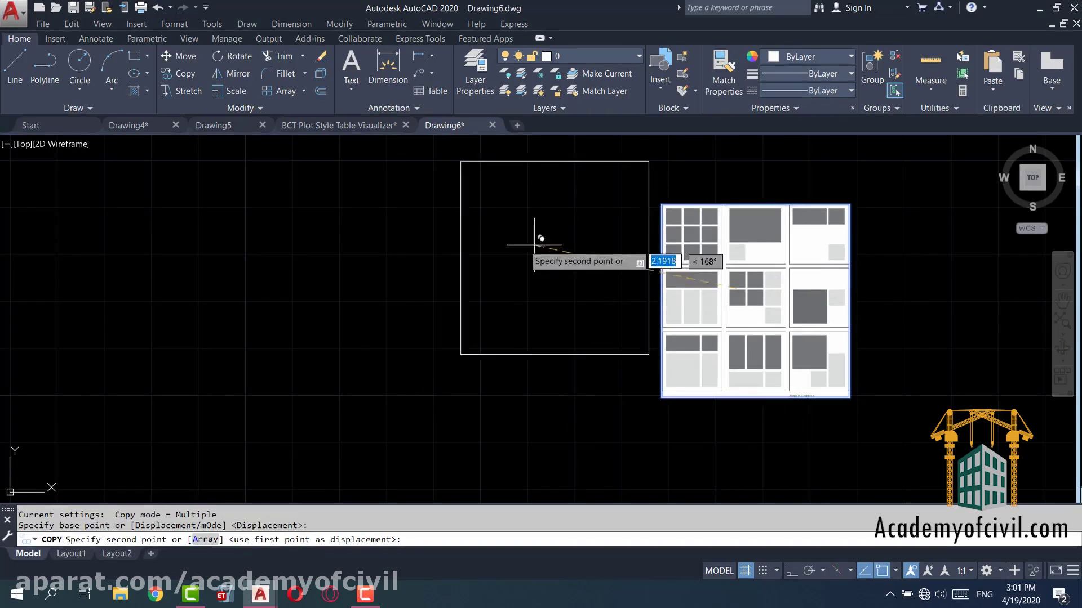
click(404, 279)
key(Escape)
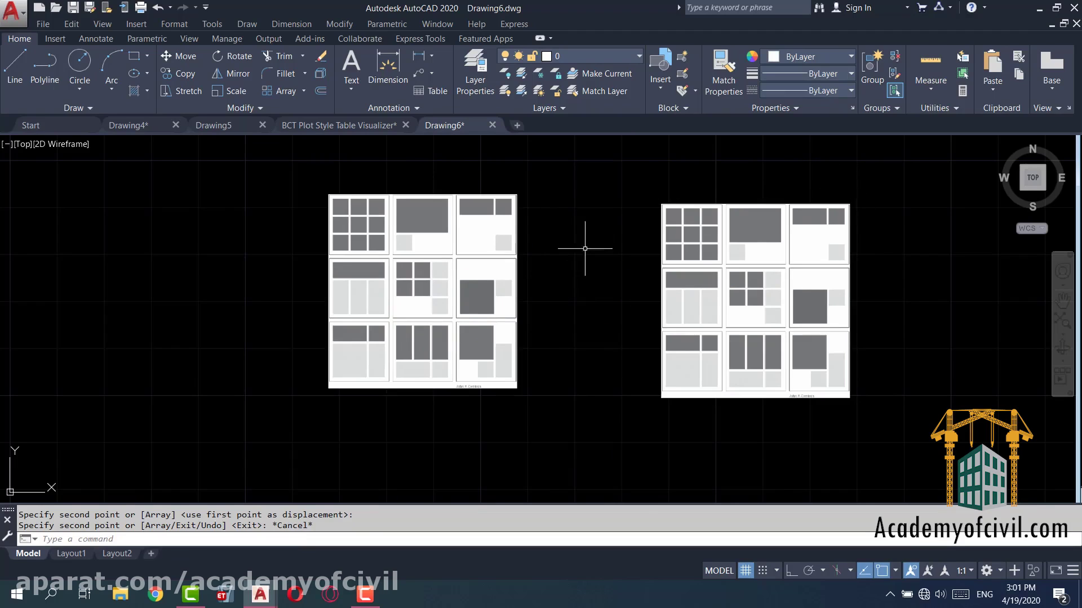
scroll(334, 217, up, 4)
Zoom in and set the current object colour to Red
scroll(508, 265, down, 2)
scroll(437, 365, up, 3)
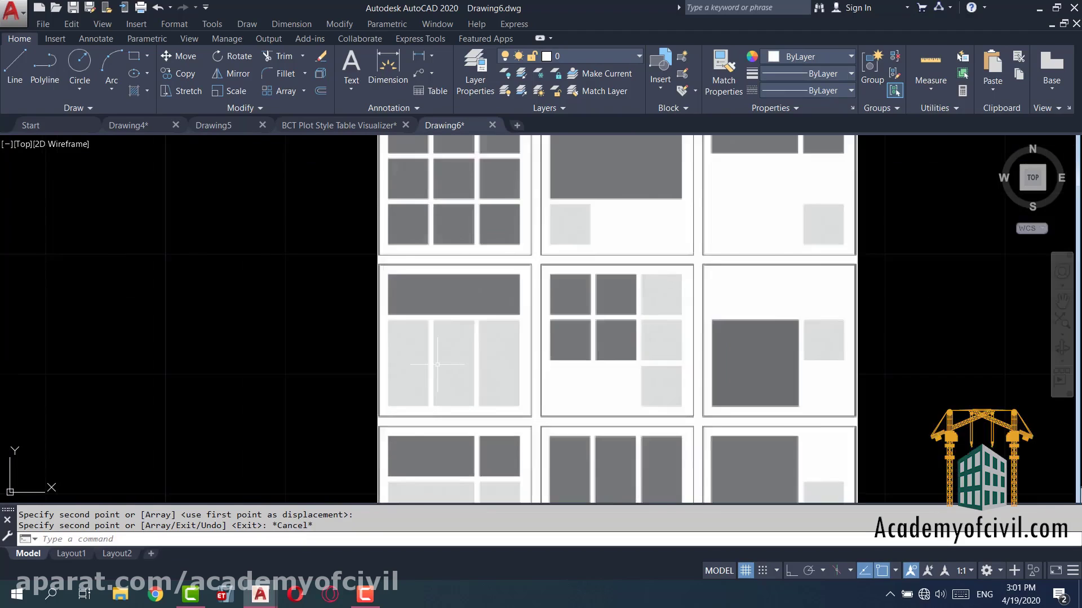
scroll(437, 365, up, 2)
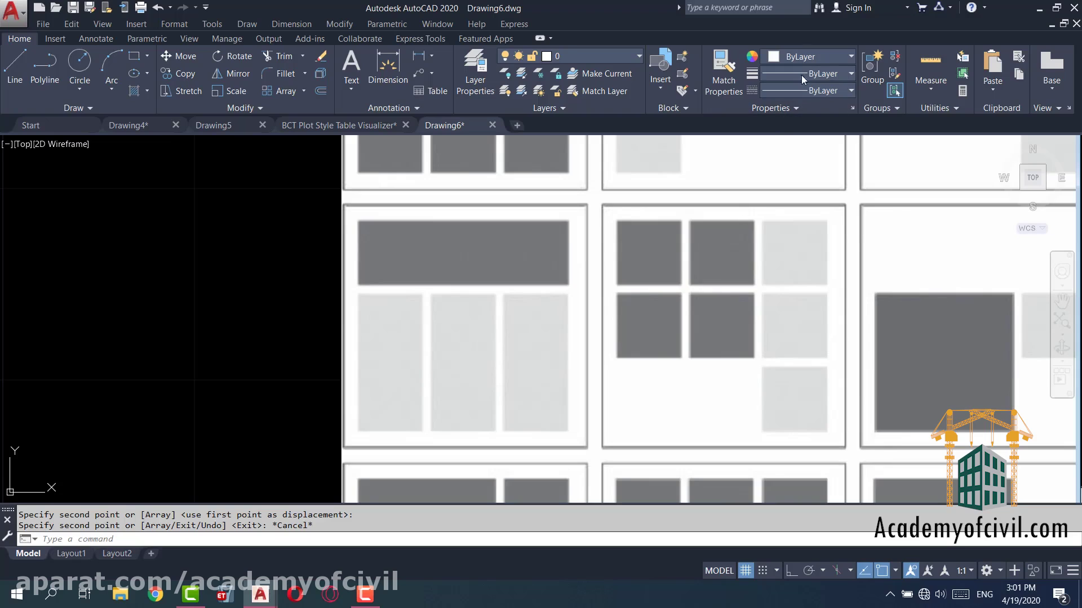
click(809, 58)
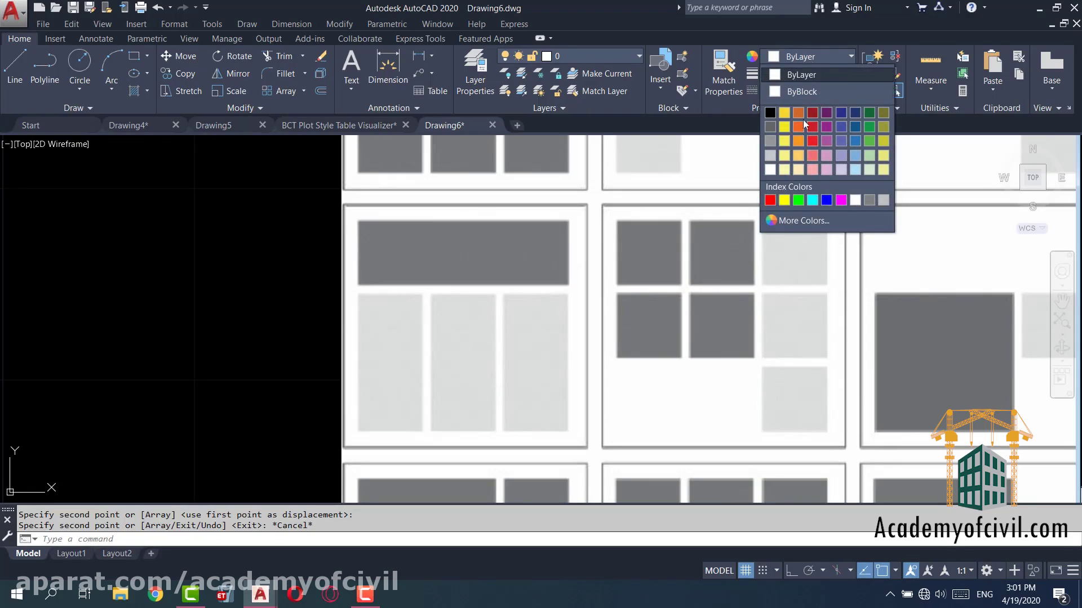
click(771, 200)
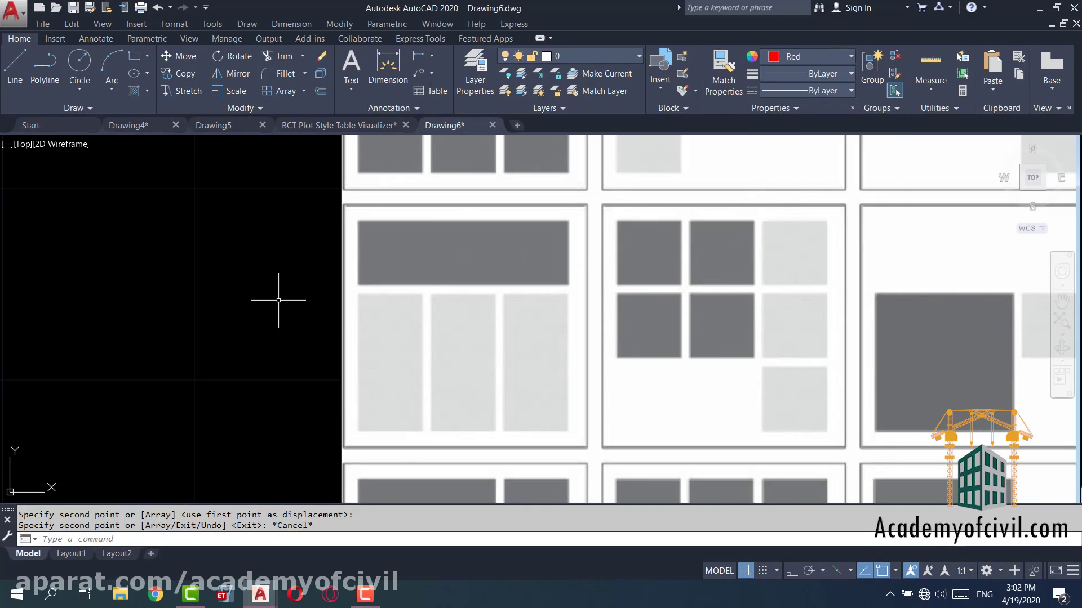
Start the REC rectangle command
text(rec)
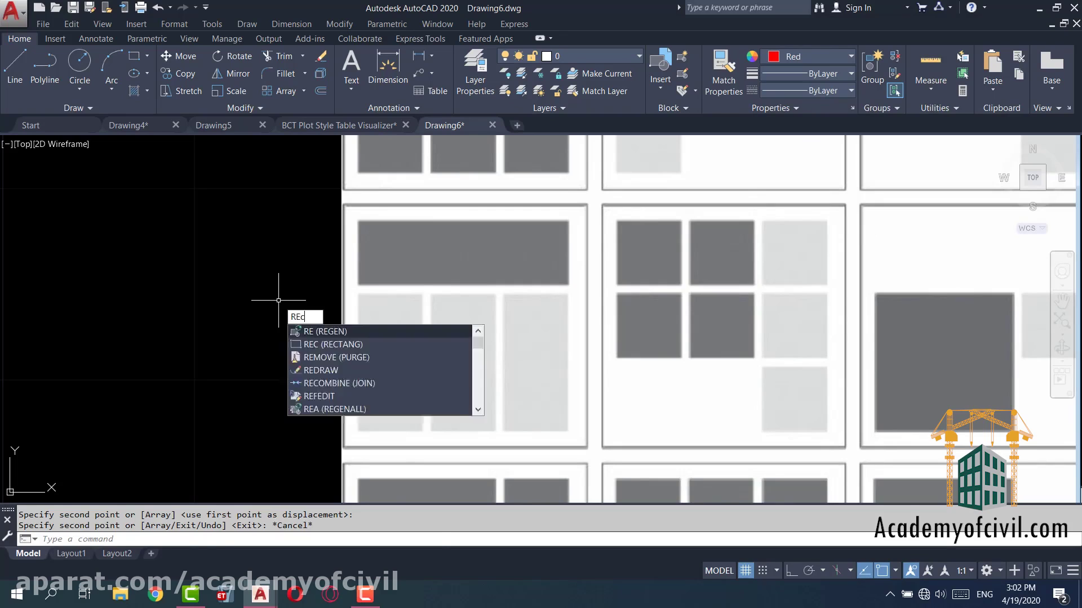
key(Return)
scroll(370, 234, up, 2)
Draw a red rectangle around the wide dark bar
scroll(369, 232, up, 4)
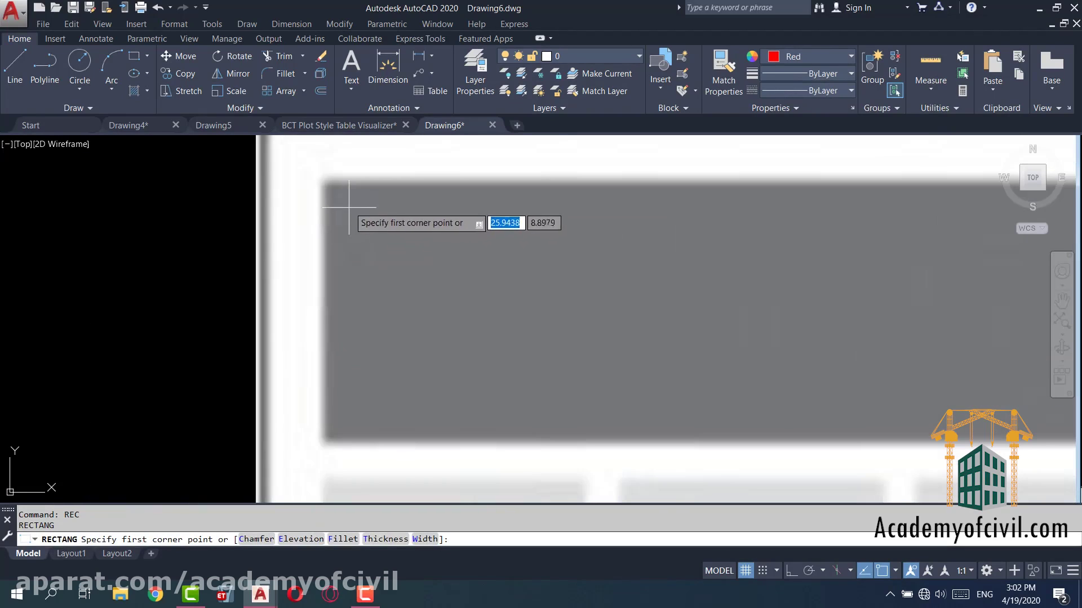
click(325, 181)
scroll(325, 207, down, 4)
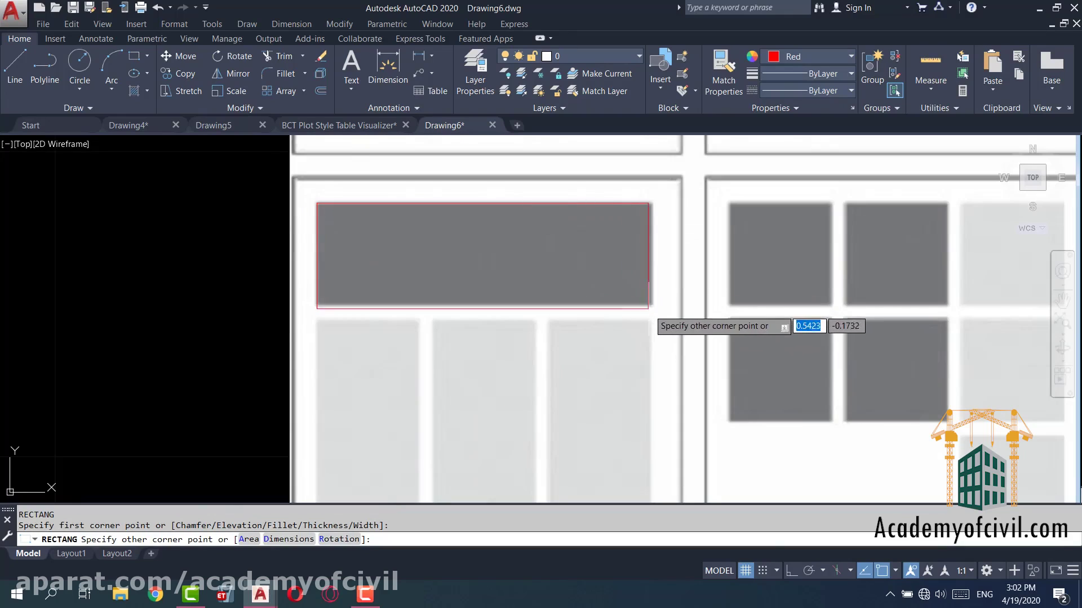
click(651, 306)
scroll(650, 306, down, 4)
scroll(625, 248, up, 3)
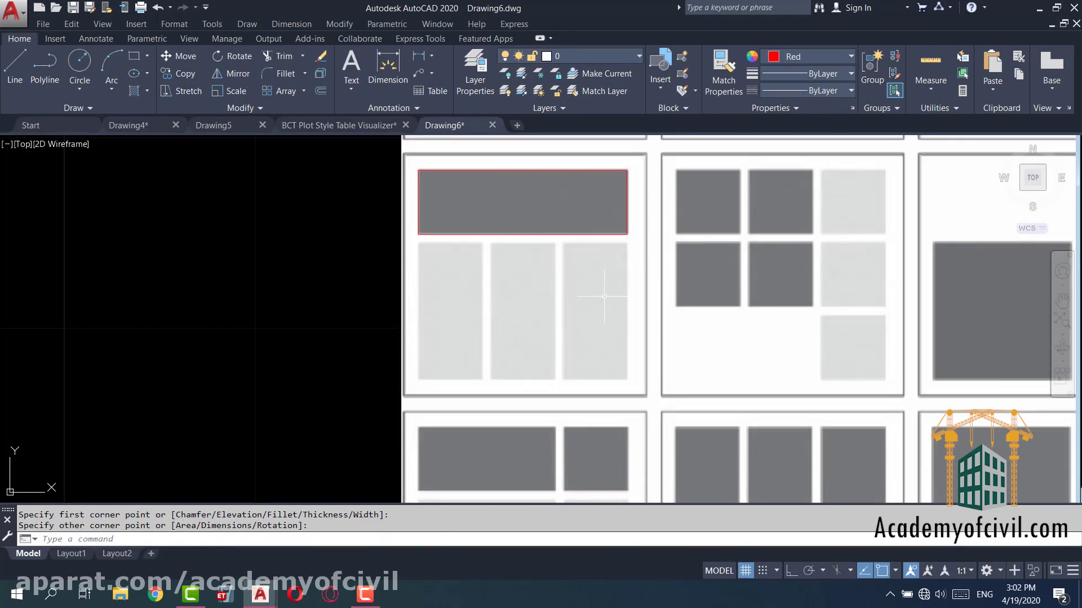
Draw a second red rectangle around the tall right-hand box
key(Return)
scroll(626, 233, up, 2)
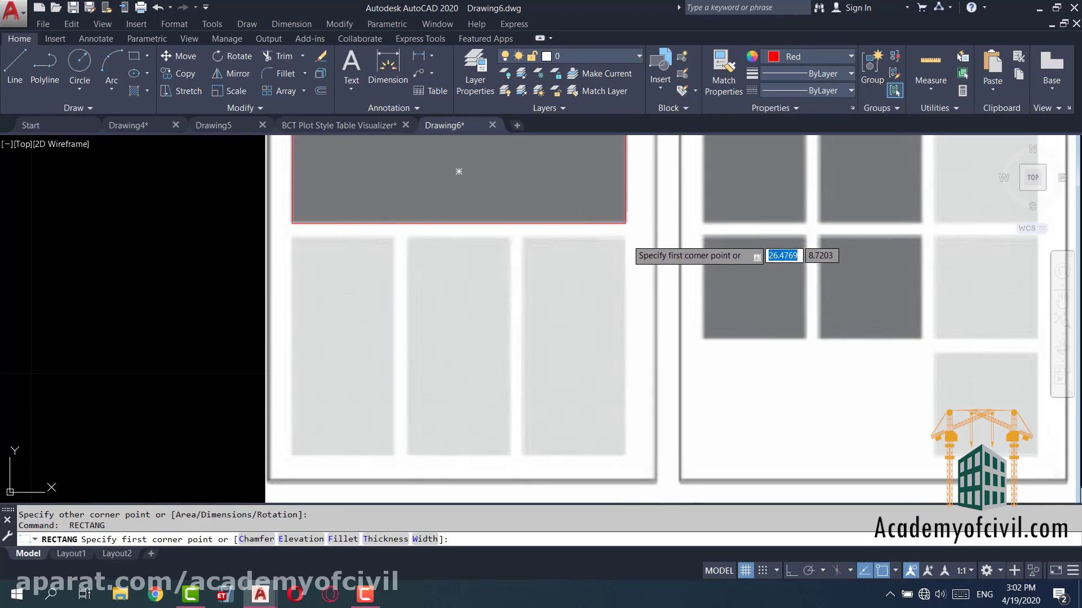
click(626, 240)
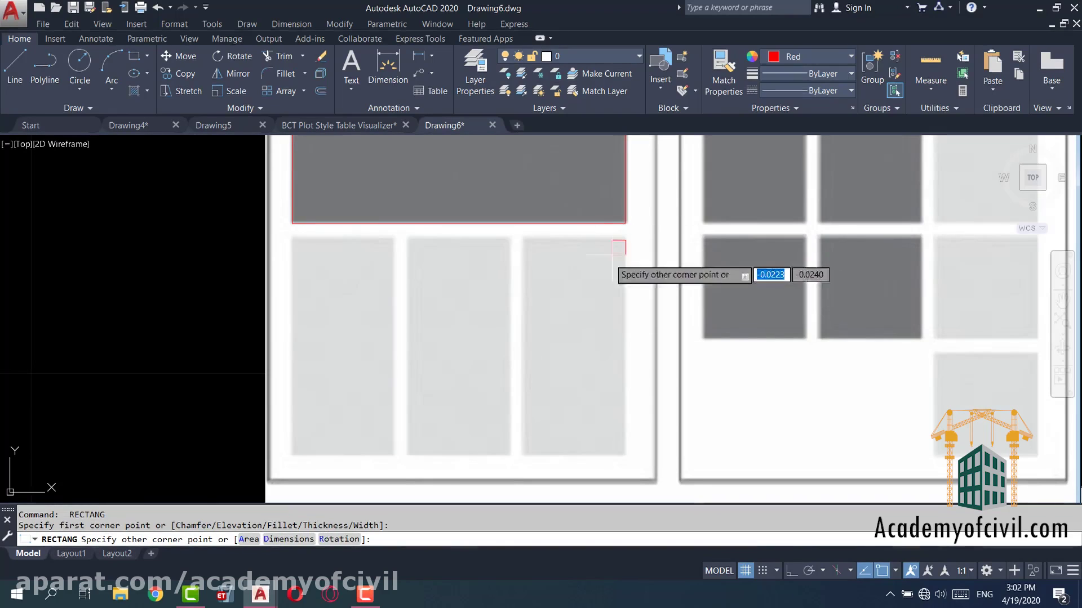
click(523, 457)
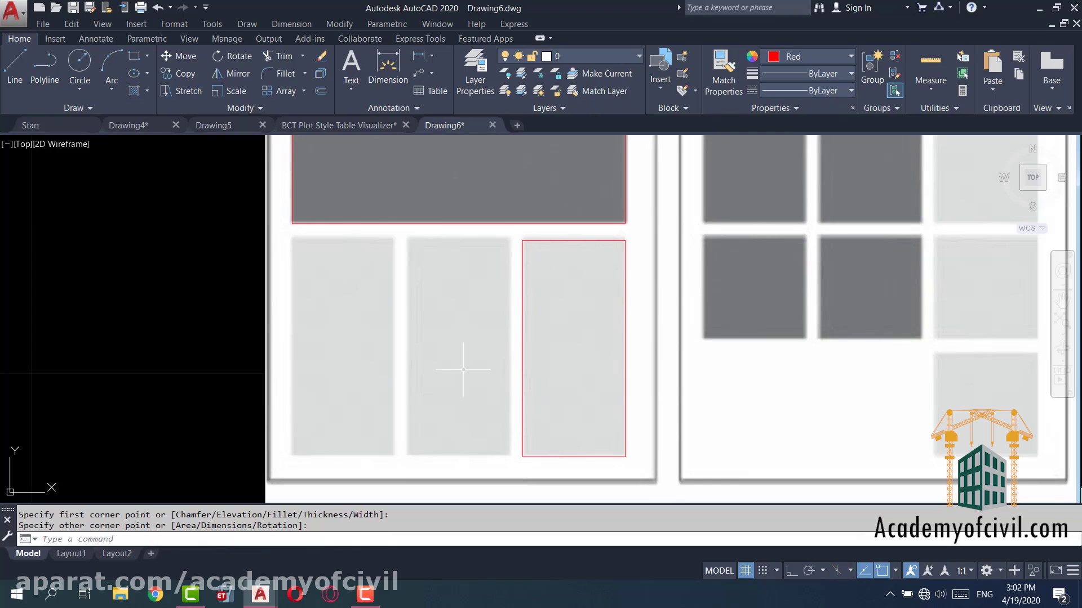
Mirror the right red rectangle about a vertical line through the bar's midpoint, keeping the original
text(co)
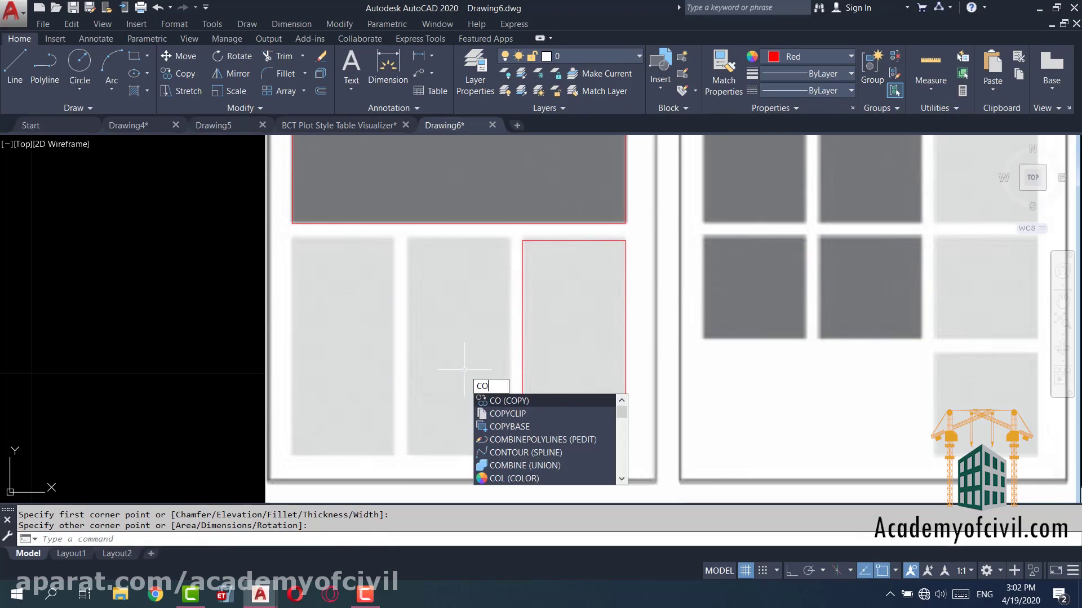
key(Return)
click(544, 313)
key(Escape)
text(mi)
key(Return)
click(512, 346)
click(500, 340)
key(Return)
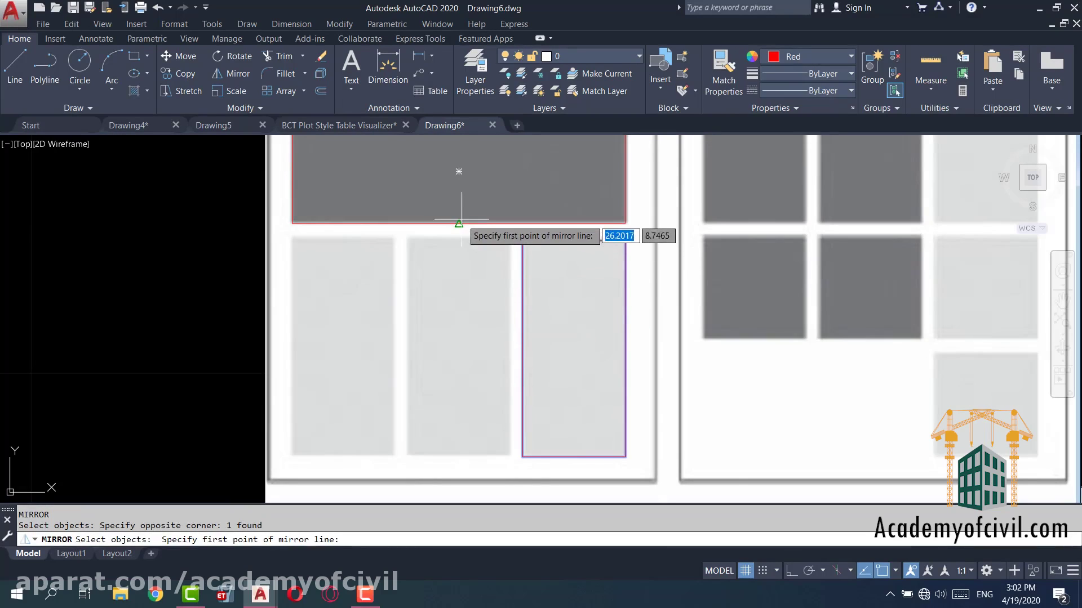
click(459, 222)
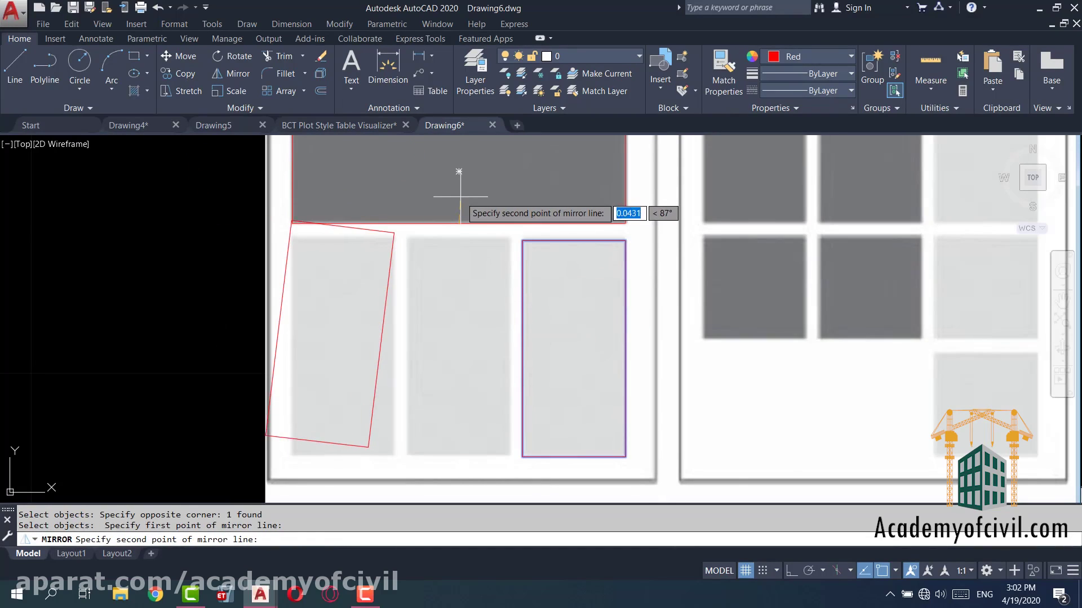
key(F8)
click(460, 180)
key(Return)
Copy the right red rectangle into the middle column
text(co)
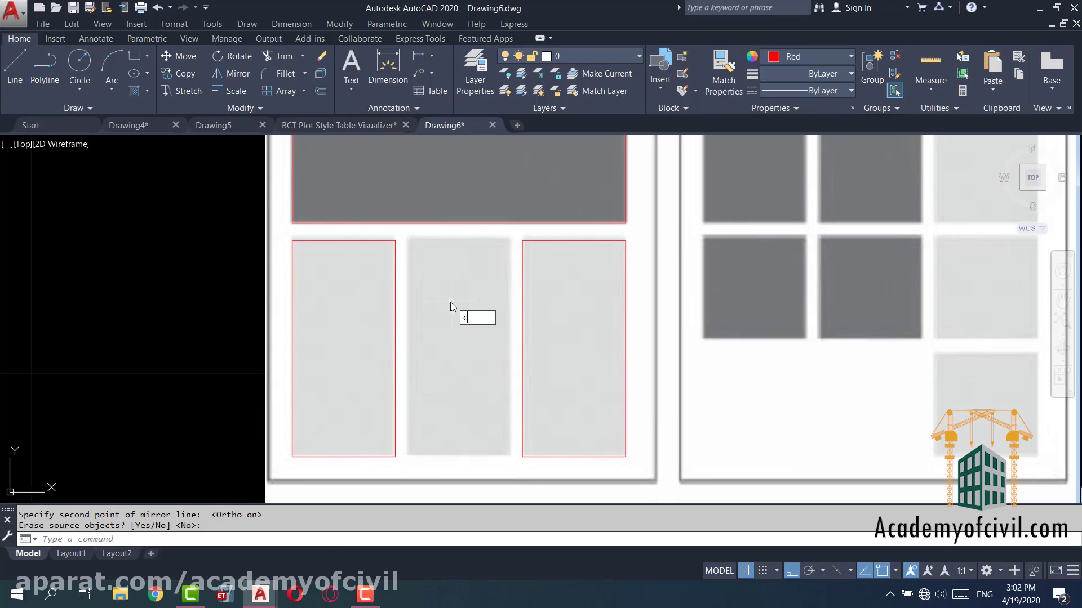
key(Return)
click(541, 315)
click(490, 345)
key(Return)
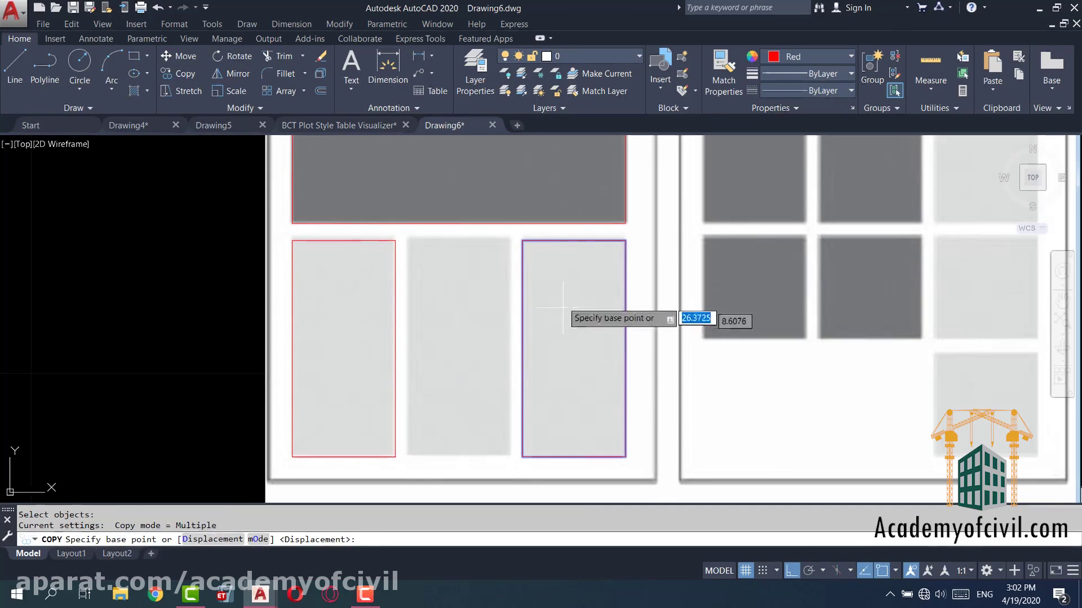
click(523, 241)
scroll(432, 241, up, 4)
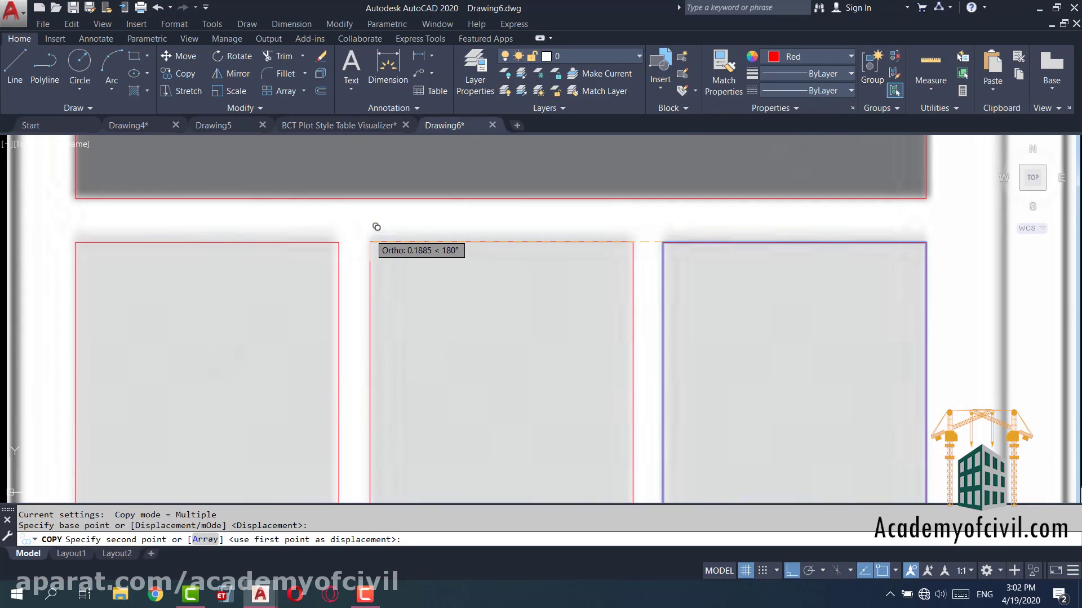
key(Escape)
Zoom out and start the MOVE command
scroll(458, 302, down, 3)
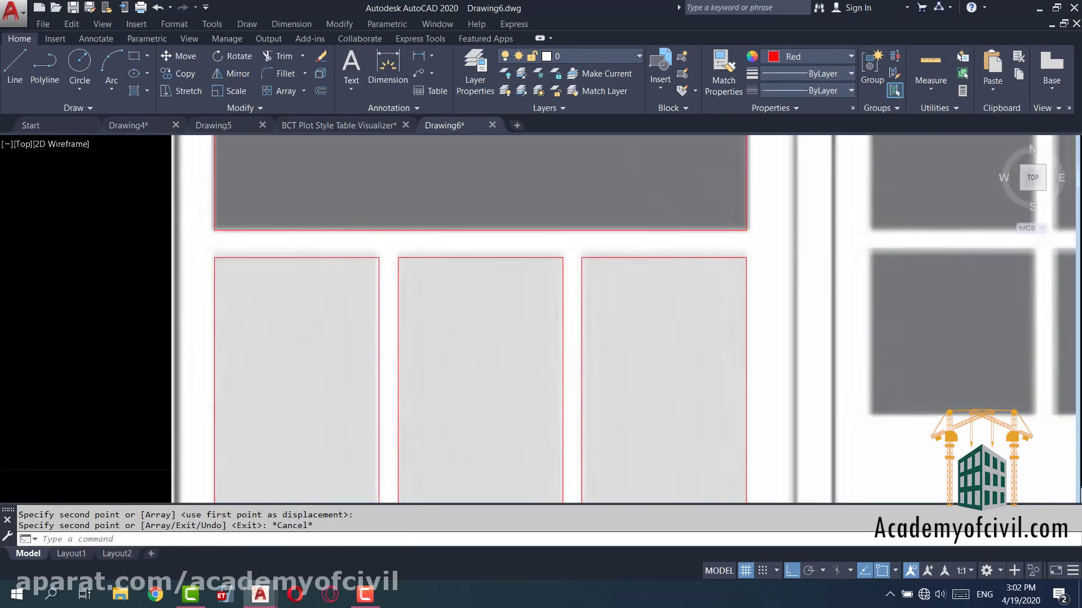
scroll(459, 302, down, 3)
scroll(458, 302, down, 2)
scroll(387, 375, down, 2)
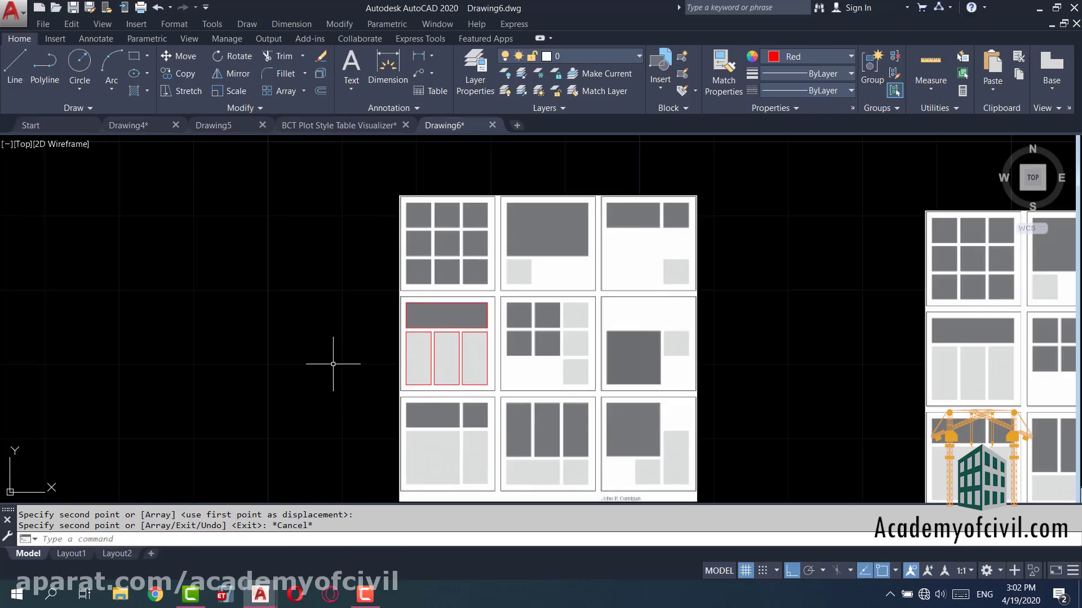
text(m)
key(Return)
Move the layout image to the right, clear of the red rectangles
drag(603, 197, 603, 212)
key(Return)
click(427, 163)
click(564, 166)
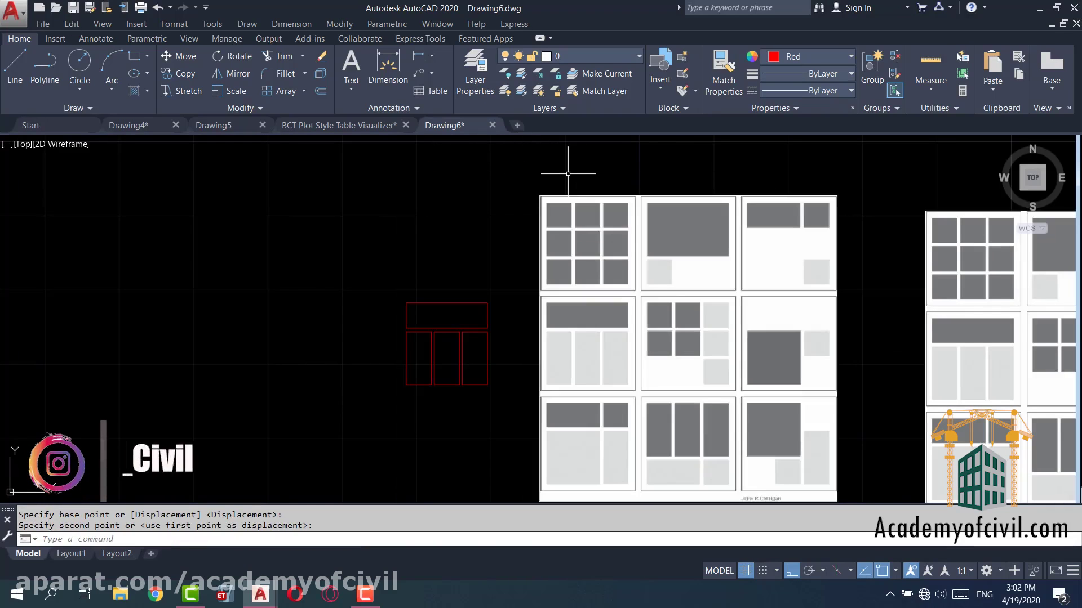
scroll(469, 372, up, 4)
middle_drag(586, 315, 415, 338)
scroll(425, 346, down, 3)
scroll(423, 352, down, 3)
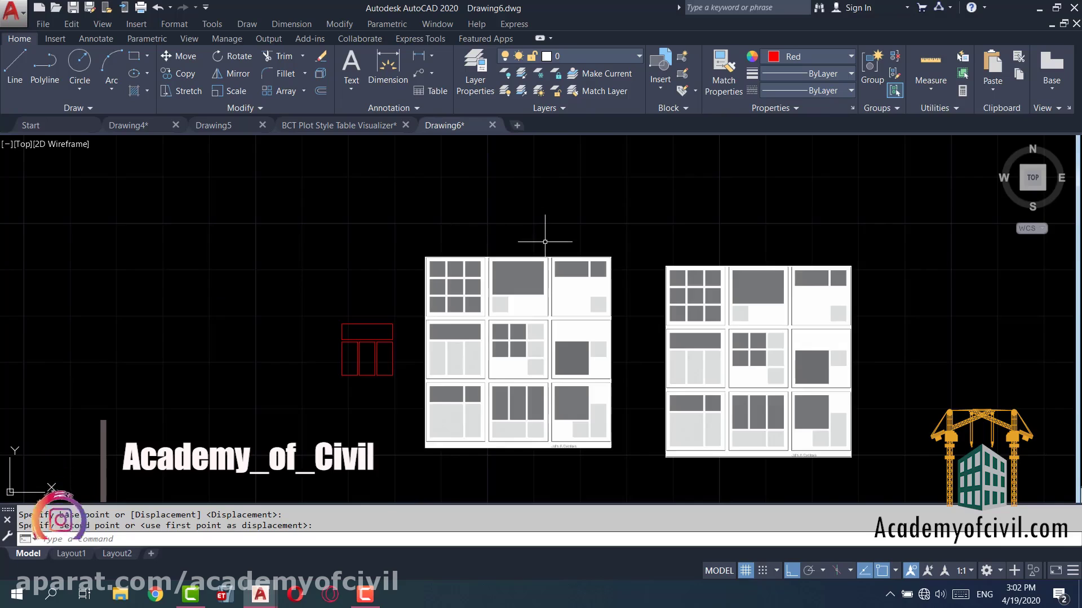
scroll(550, 232, up, 2)
Select the layout image and toggle Show Image off and back on
click(623, 263)
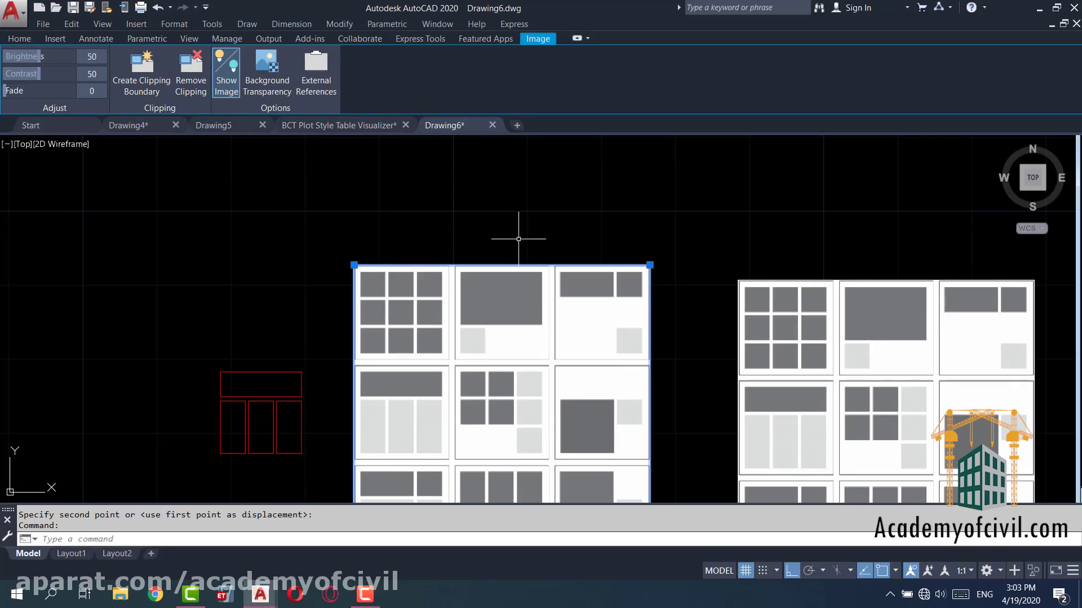
click(228, 79)
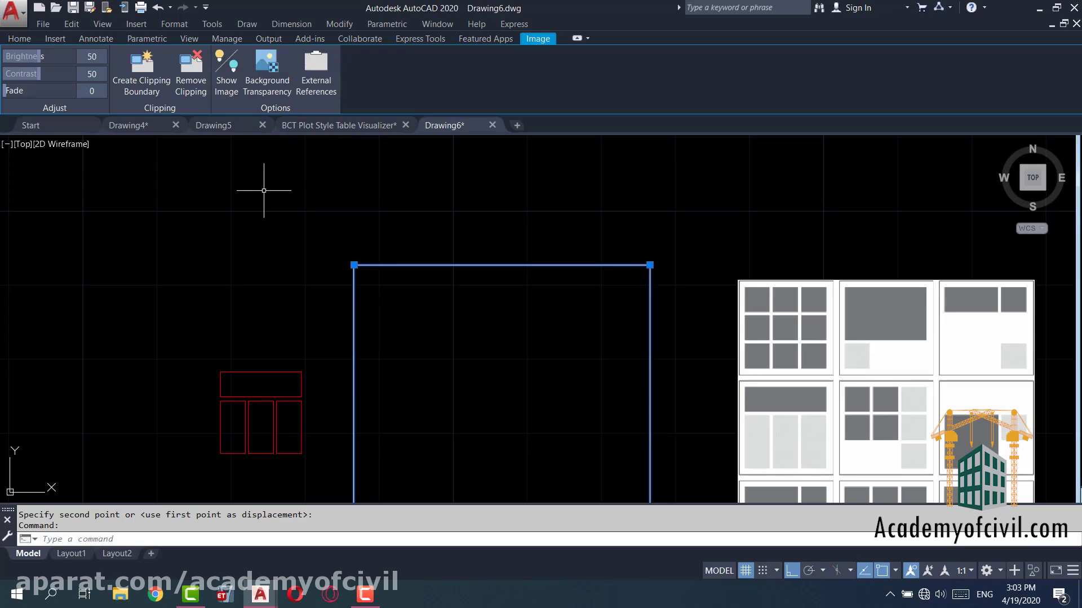
click(225, 74)
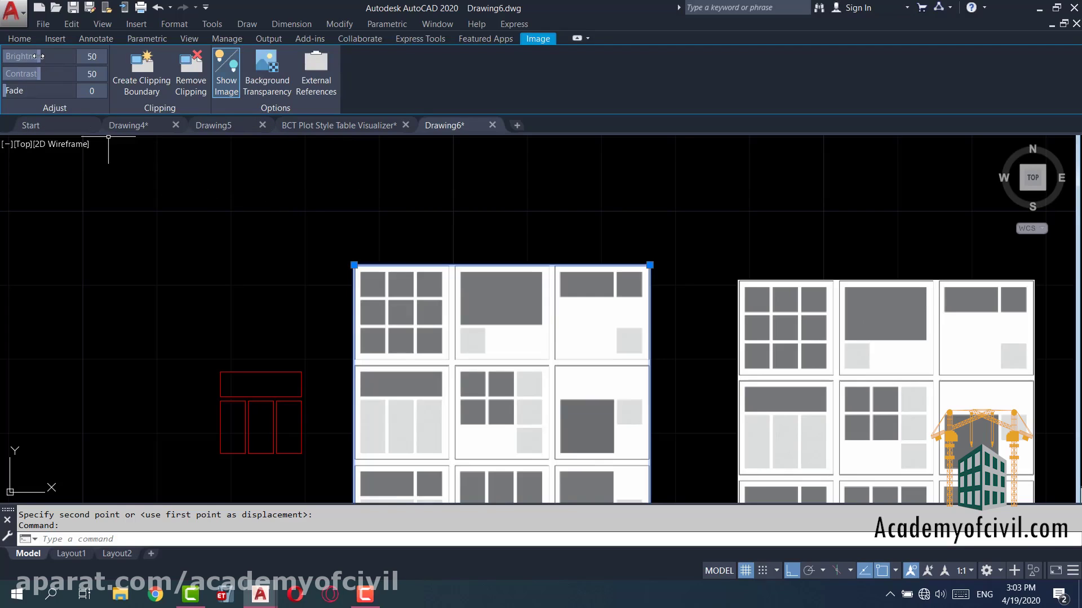
Set the image to Brightness 25, Contrast 58 and Fade 7
drag(38, 55, 54, 61)
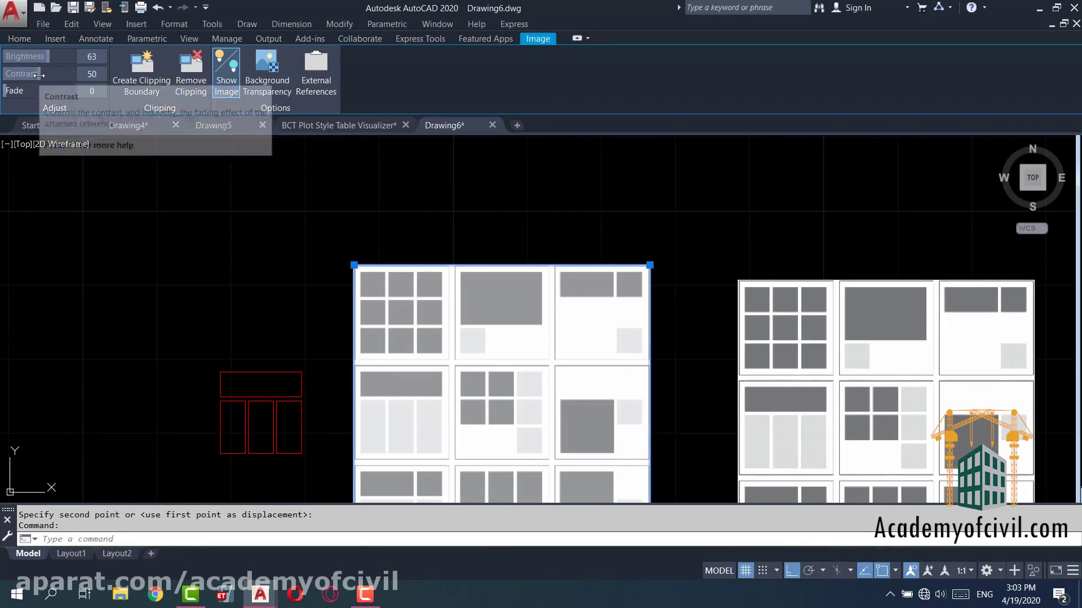
drag(38, 75, 14, 82)
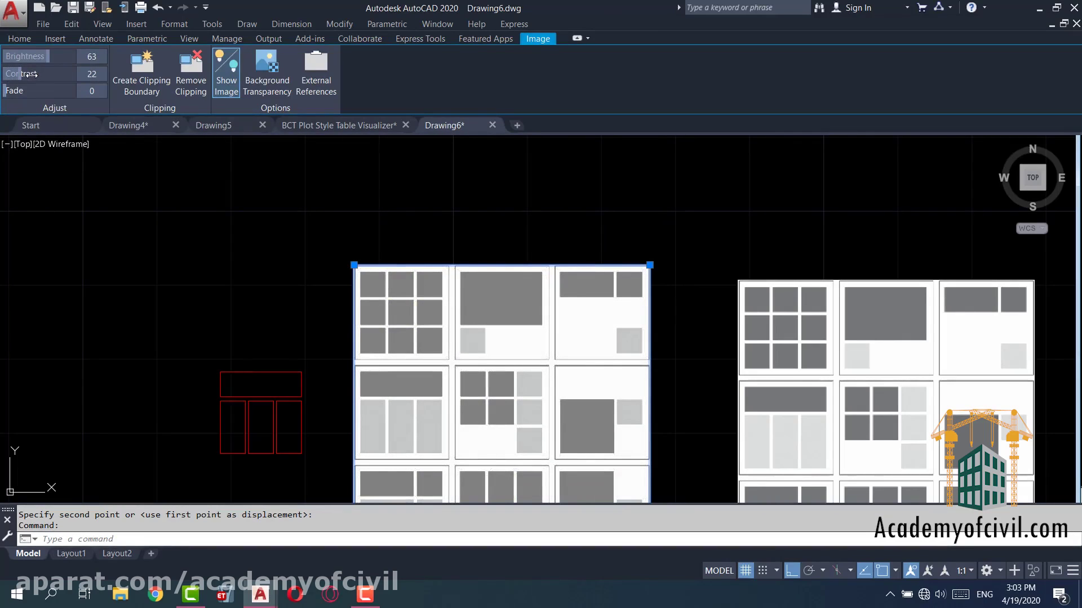
mouse_move(4, 92)
mouse_down()
mouse_move(58, 94)
mouse_move(25, 94)
mouse_up()
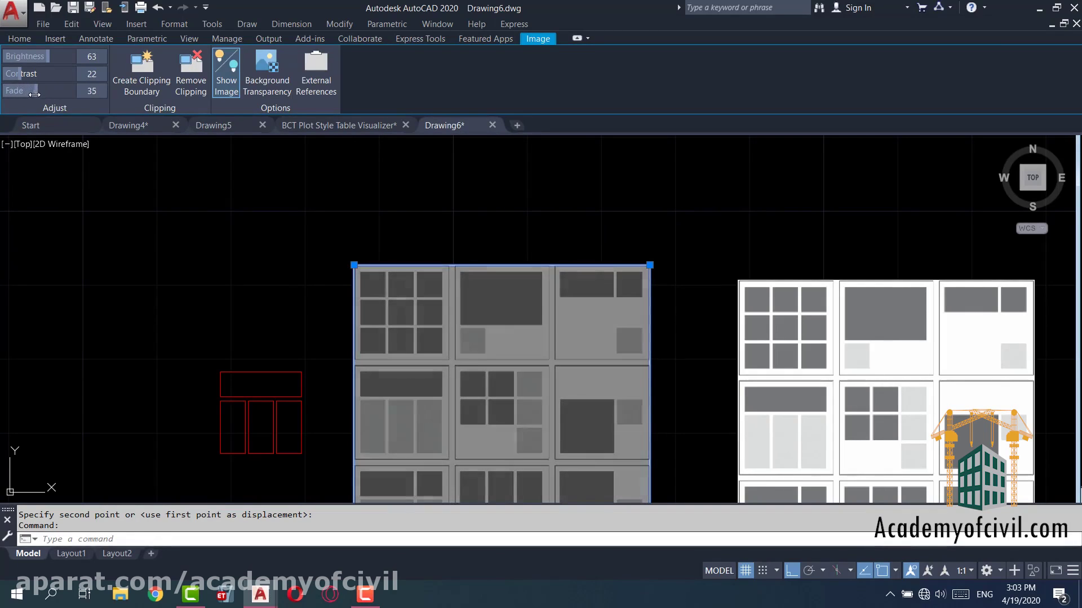
drag(25, 94, 21, 89)
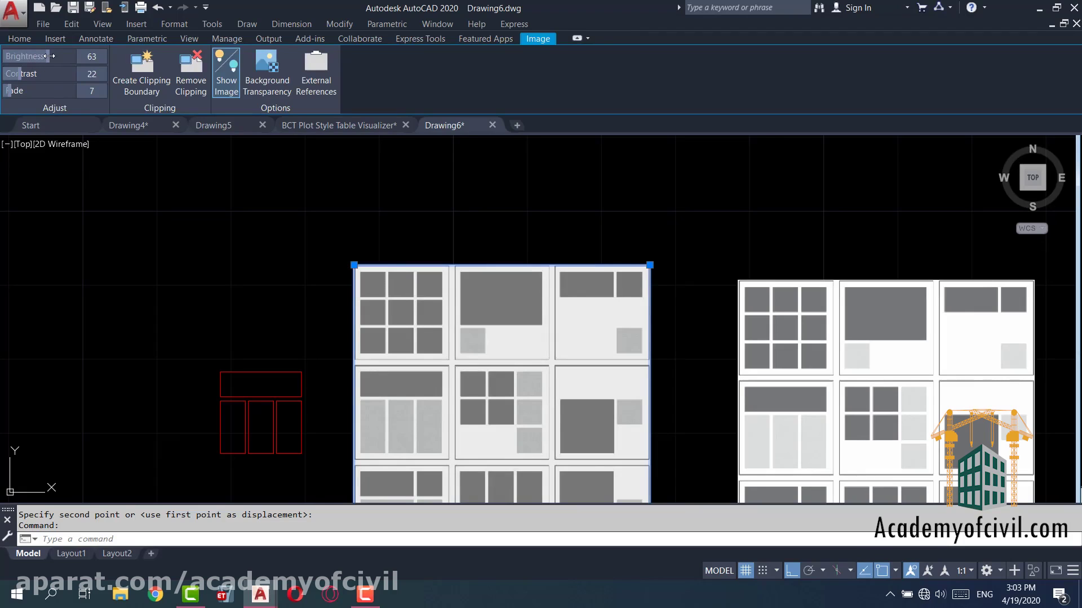
drag(51, 56, 22, 59)
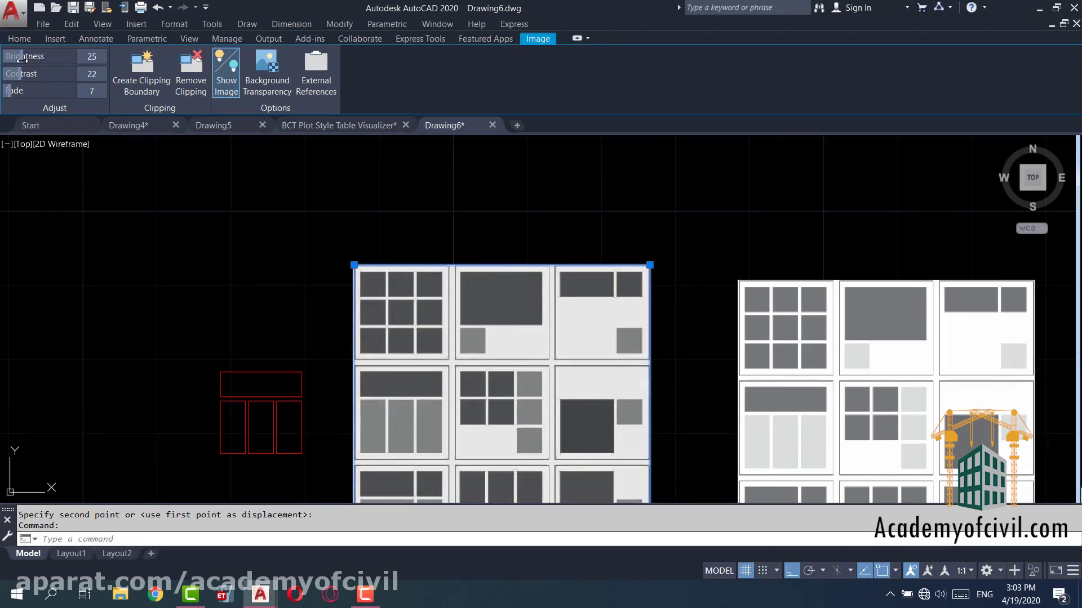
drag(22, 74, 43, 76)
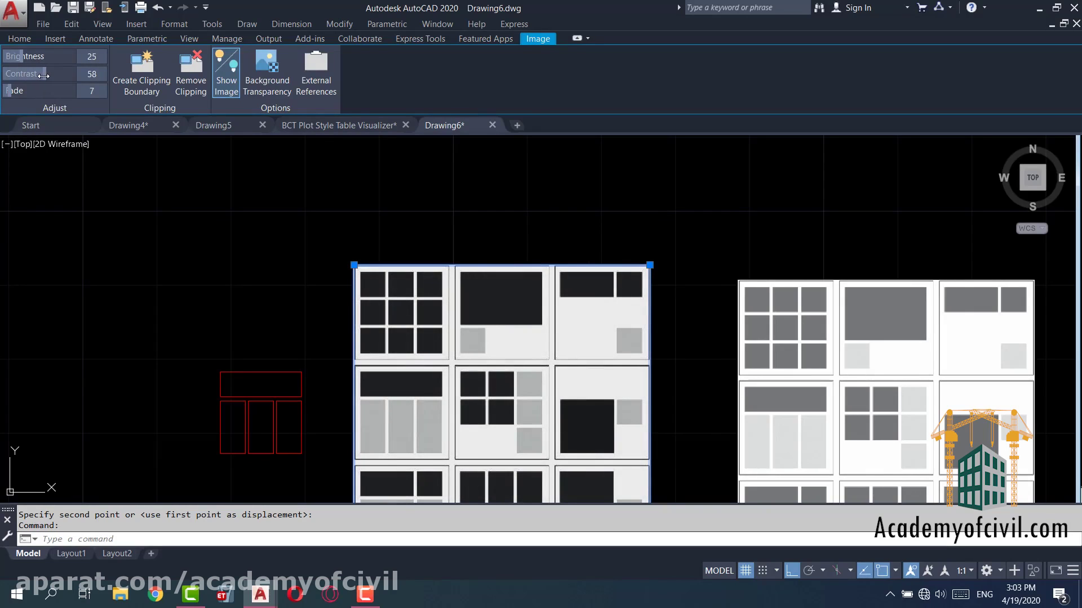
Pan and zoom across the adjusted image to inspect it
scroll(534, 346, up, 2)
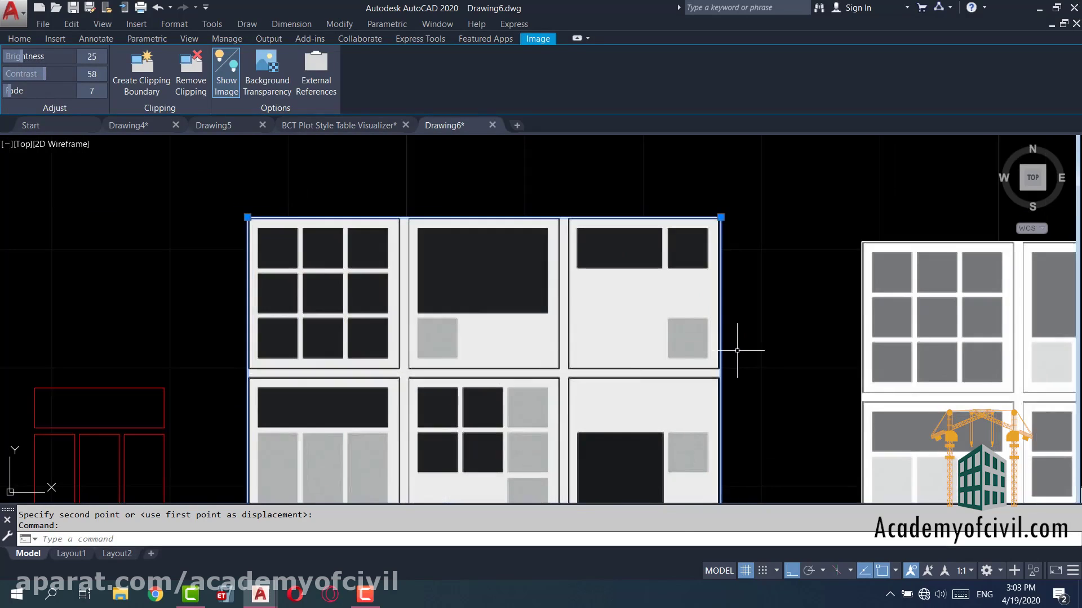
middle_drag(744, 355, 559, 315)
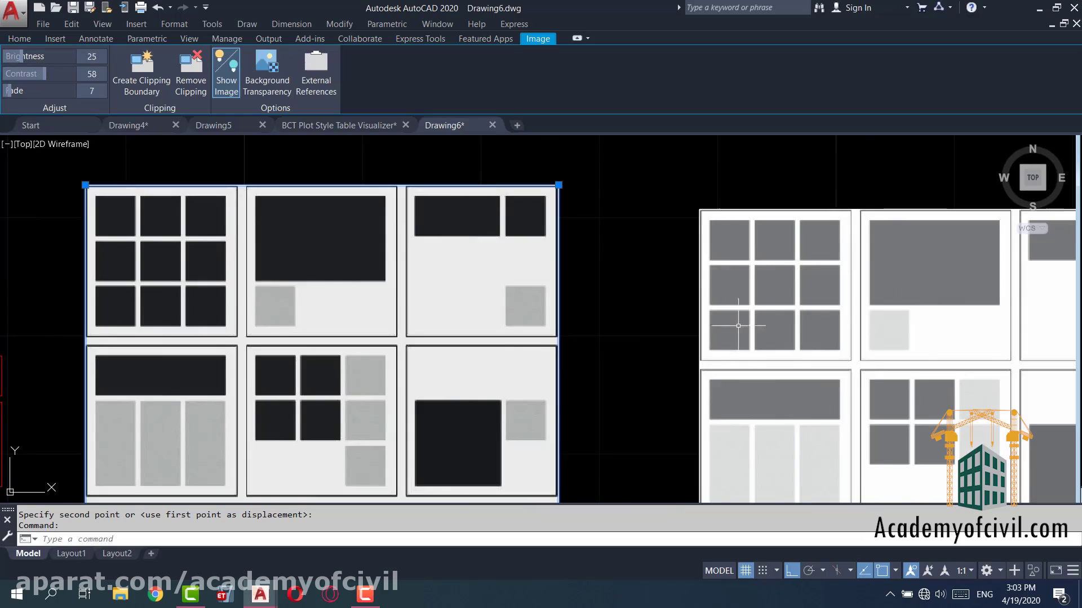
scroll(739, 339, down, 2)
scroll(488, 298, up, 2)
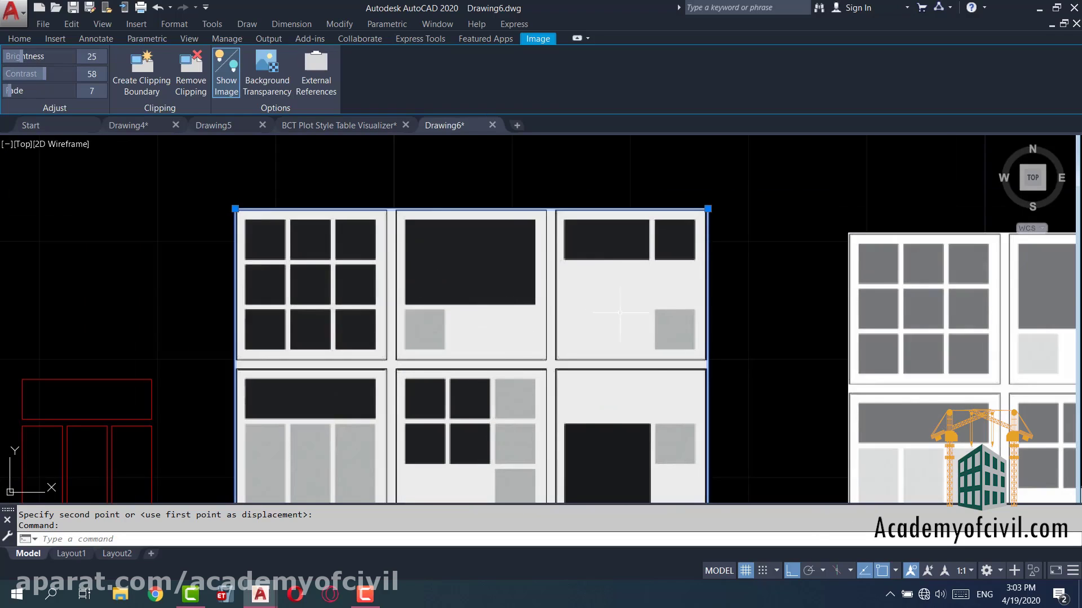
scroll(704, 316, down, 2)
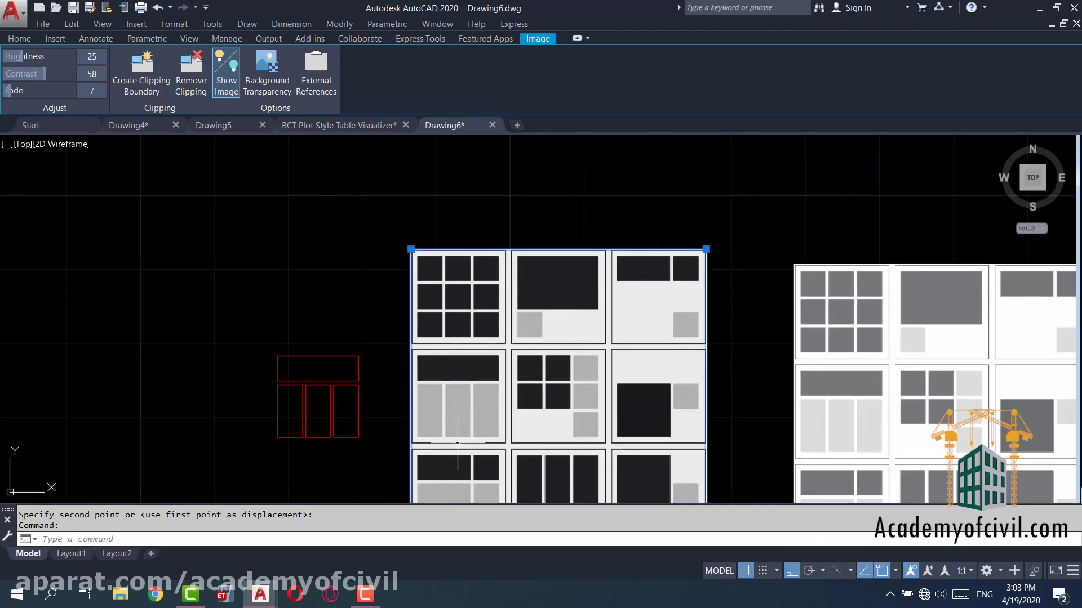
scroll(436, 442, up, 2)
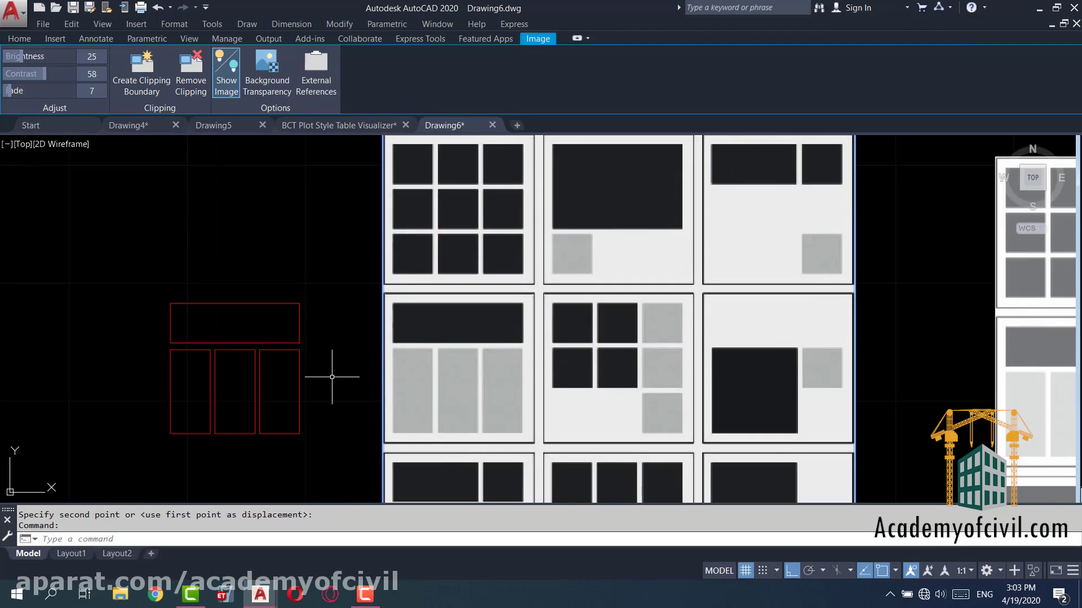